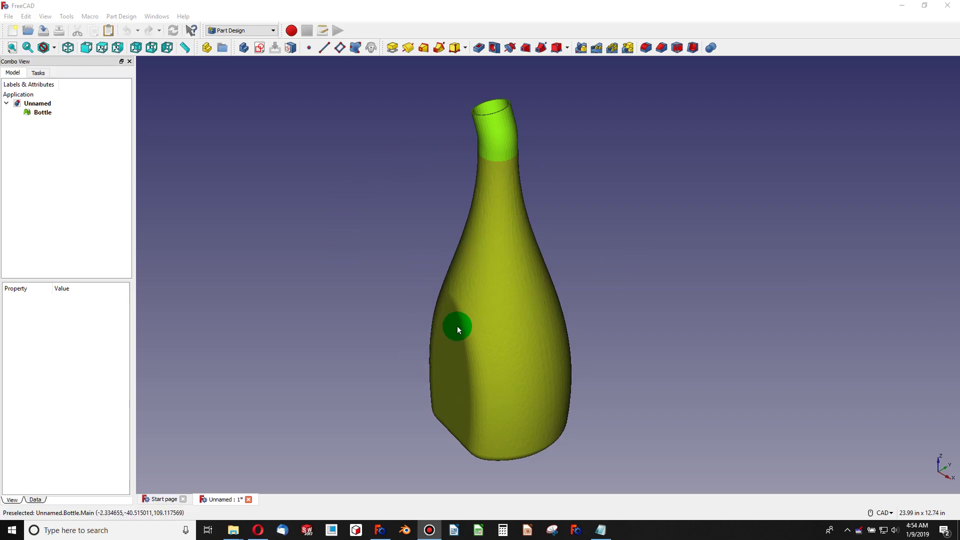
Step: Start a File export, dismiss the no-selection warning, and select the Bottle object
left_click(26, 16)
mouse_move(8, 16)
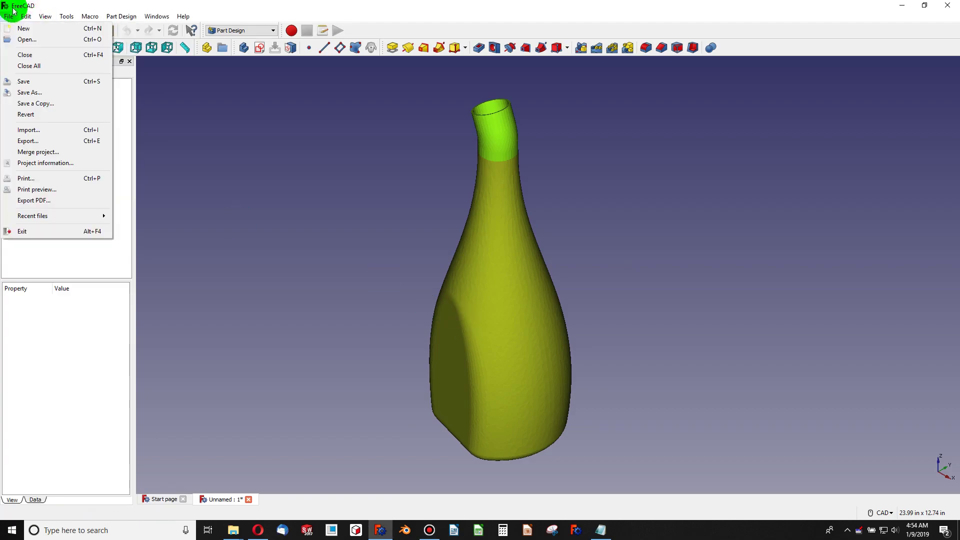
left_click(35, 140)
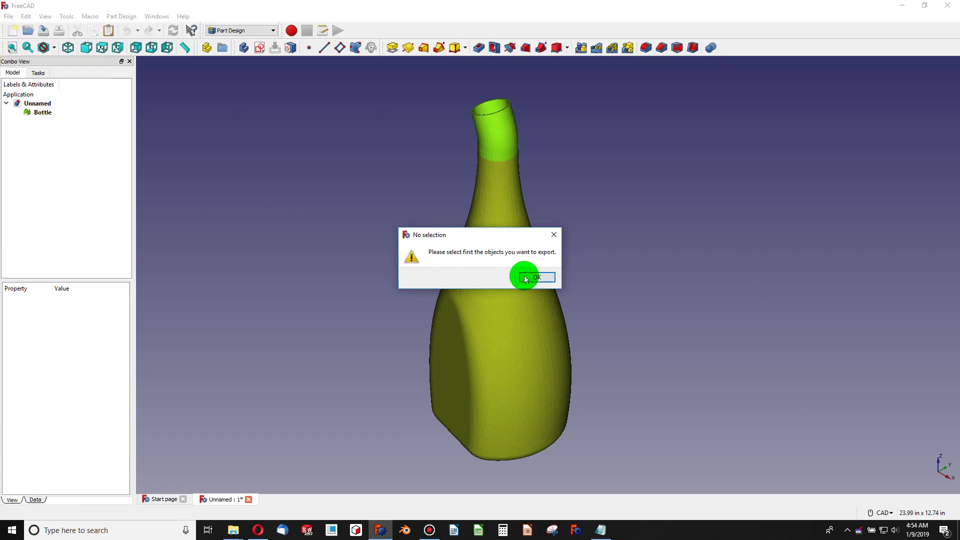
left_click(522, 276)
left_click(43, 112)
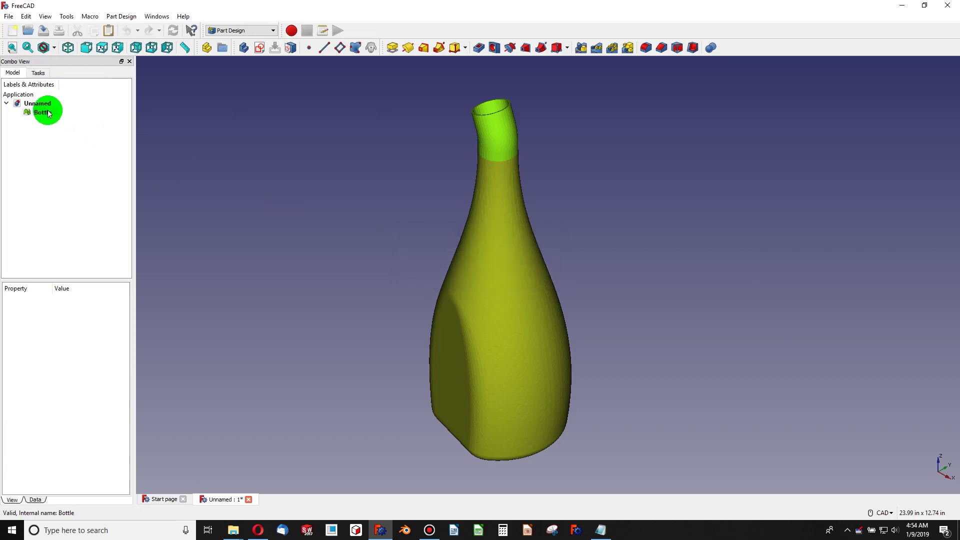
Step: Export the selected Bottle, browse the available file formats, then cancel without saving
left_click(9, 16)
left_click(38, 142)
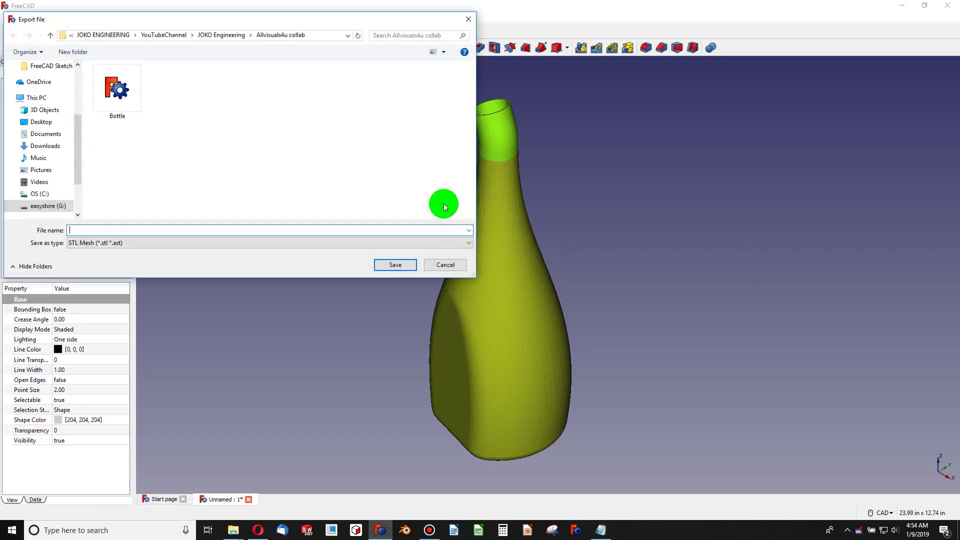
left_click(406, 243)
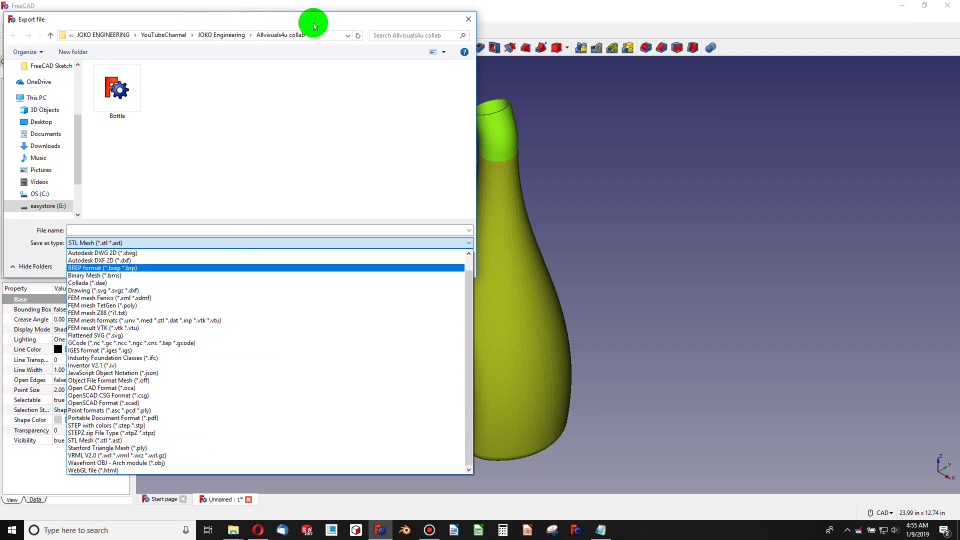
left_click(465, 15)
left_click(465, 16)
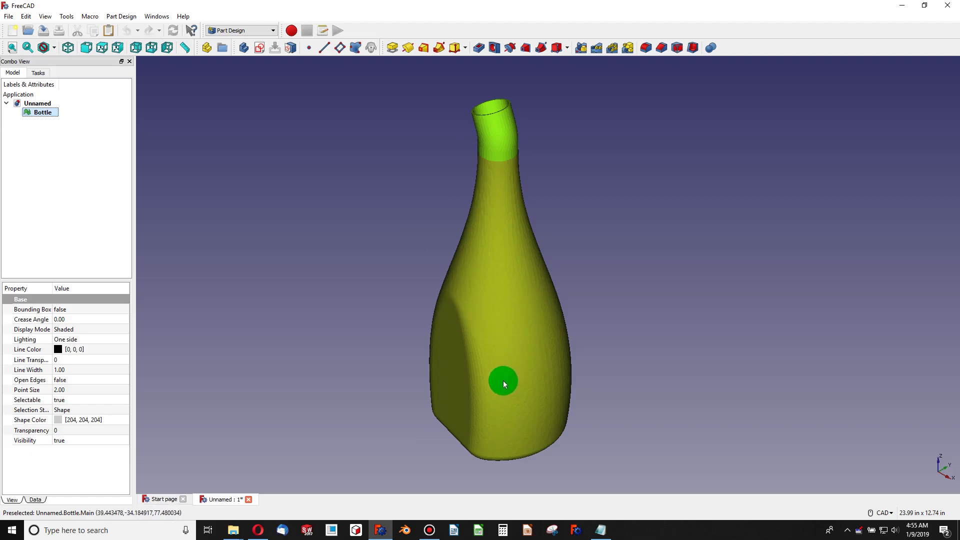
Step: Switch to Blender, maximize its window, and dismiss the splash screen
left_click(406, 531)
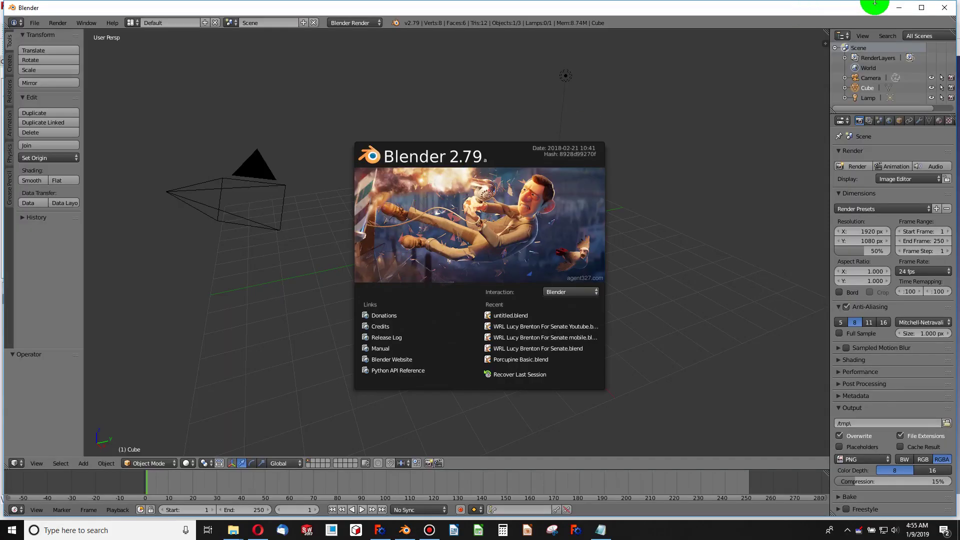
left_click(922, 7)
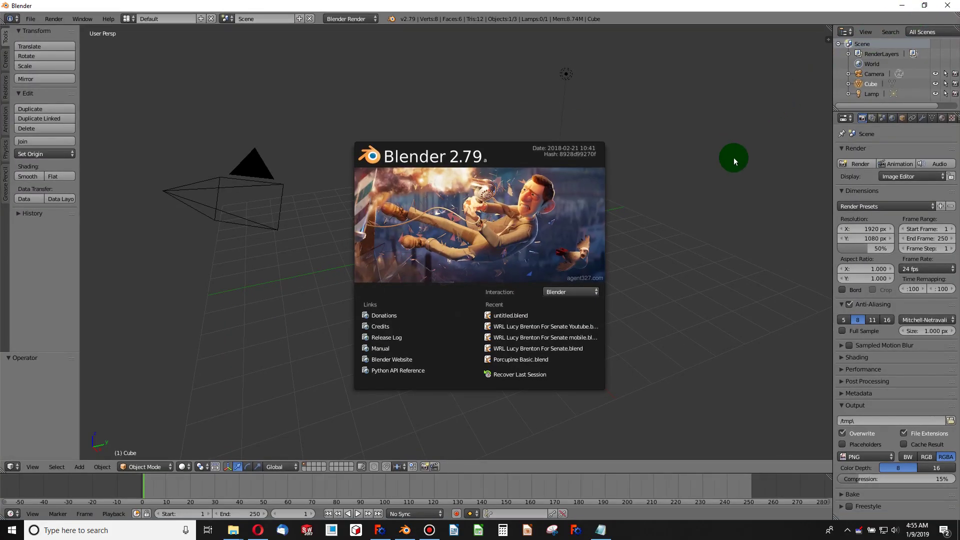
left_click(679, 194)
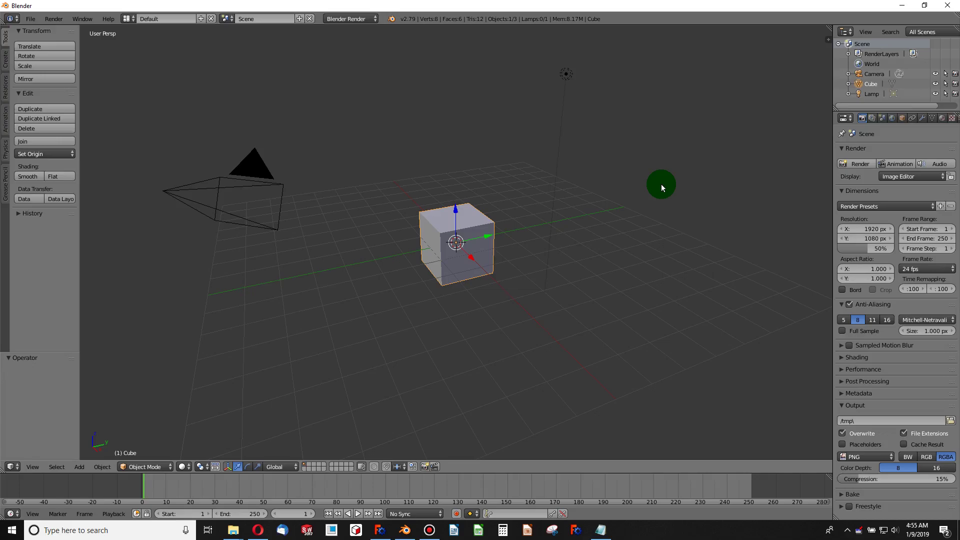
Step: Toggle the Tool Shelf (T) and N panel off and on, then widen the Properties editor
key("t")
key("t")
key("t")
key("t")
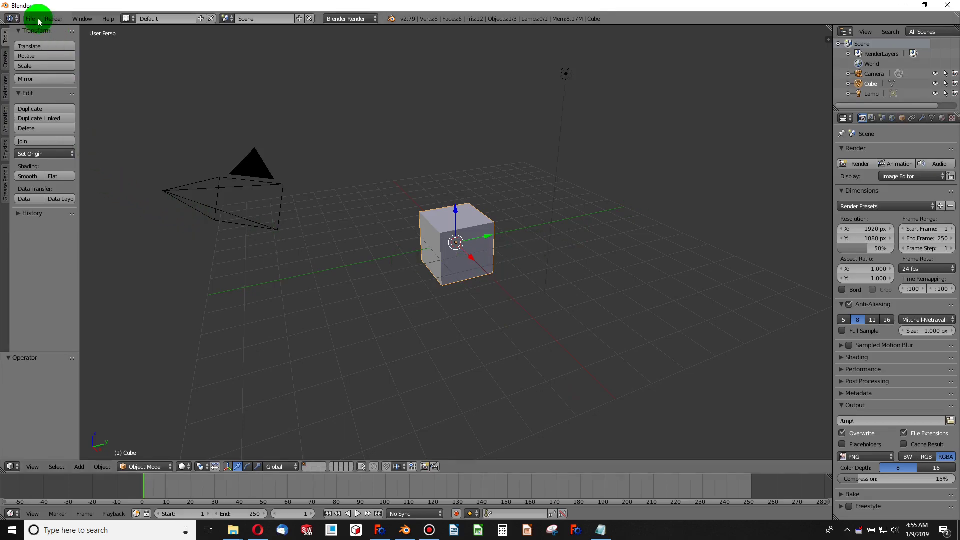
key("t")
key("t")
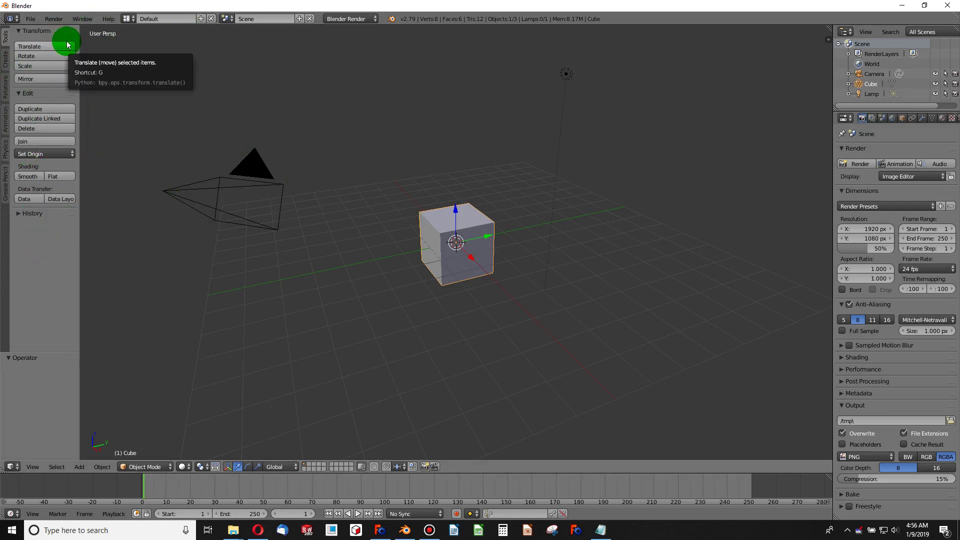
key("n")
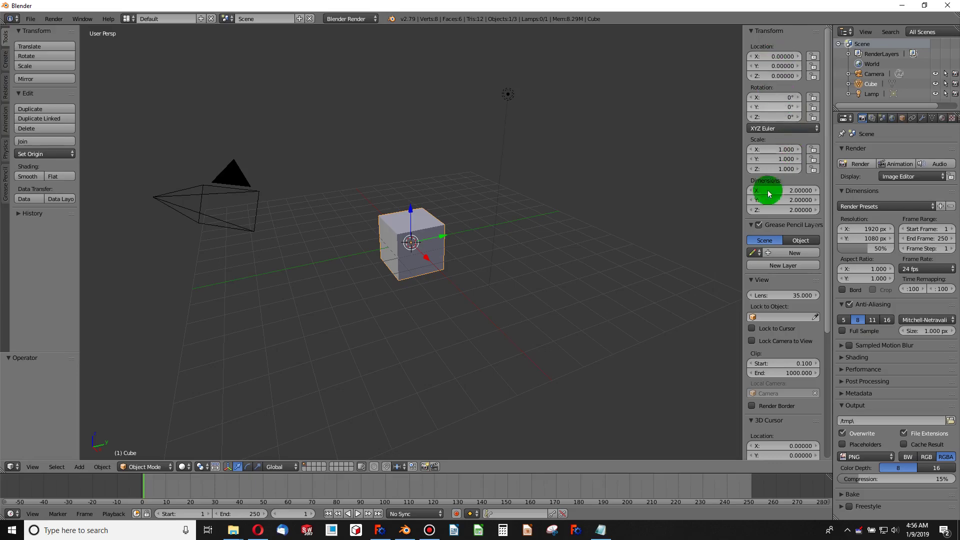
key("n")
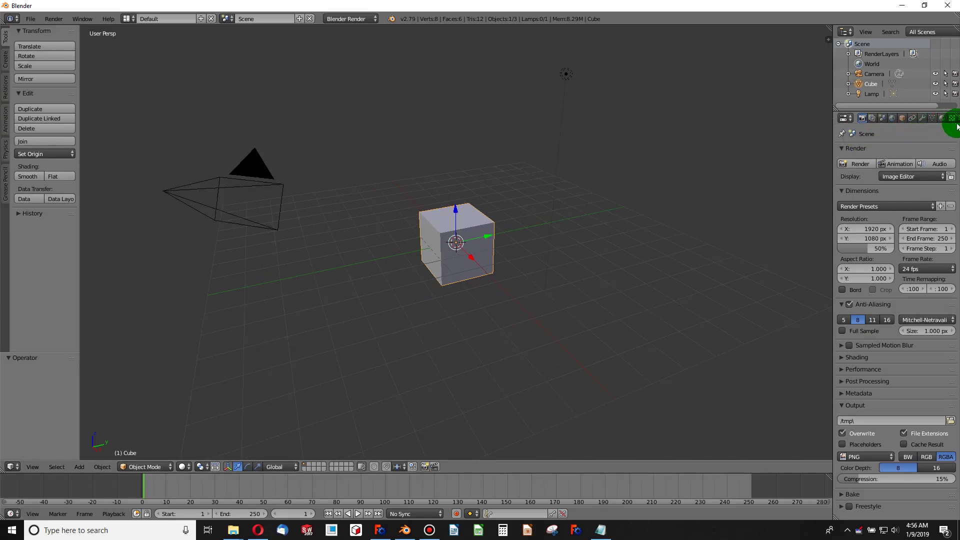
left_click_drag(831, 138, 805, 138)
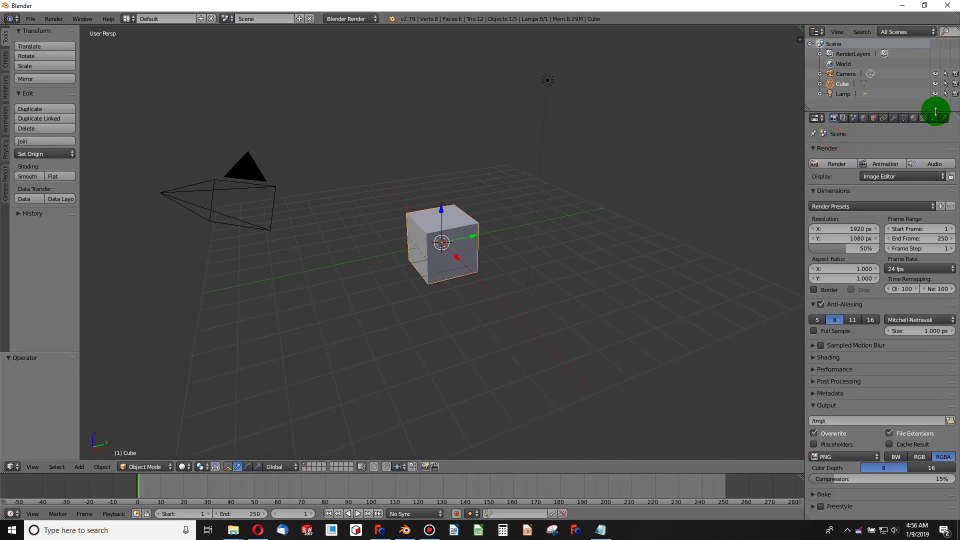
Step: Show the Texture tab and select the camera, cube and lamp in the Outliner
left_click(924, 118)
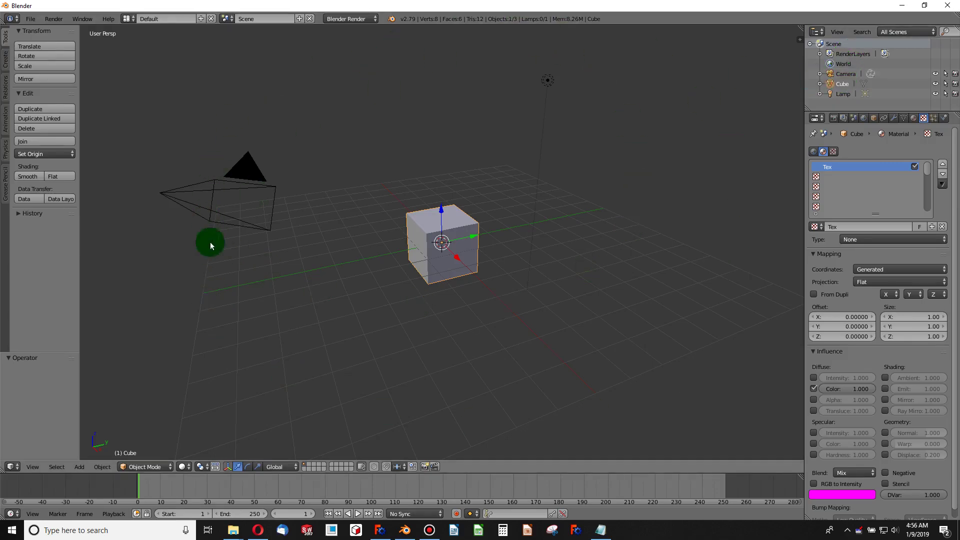
left_click(841, 76)
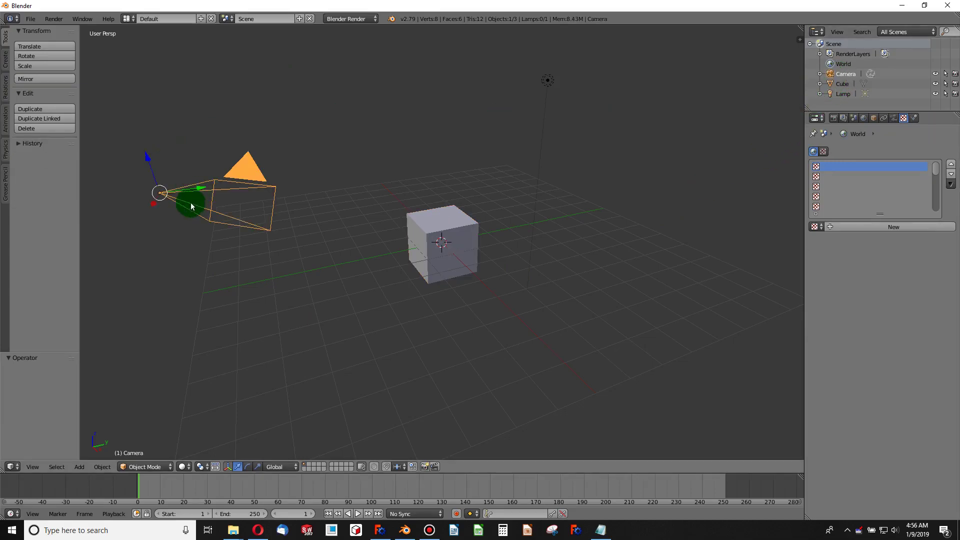
left_click(843, 84)
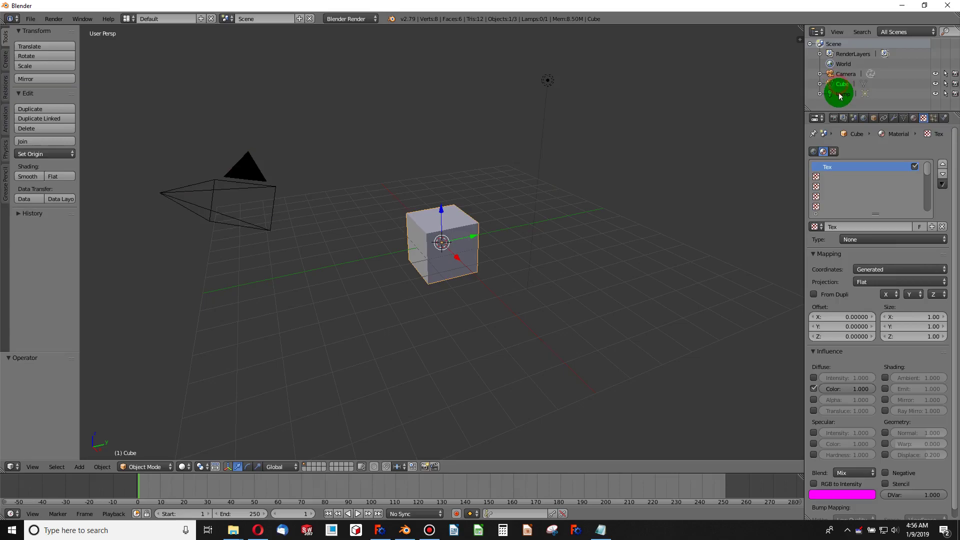
left_click(843, 94)
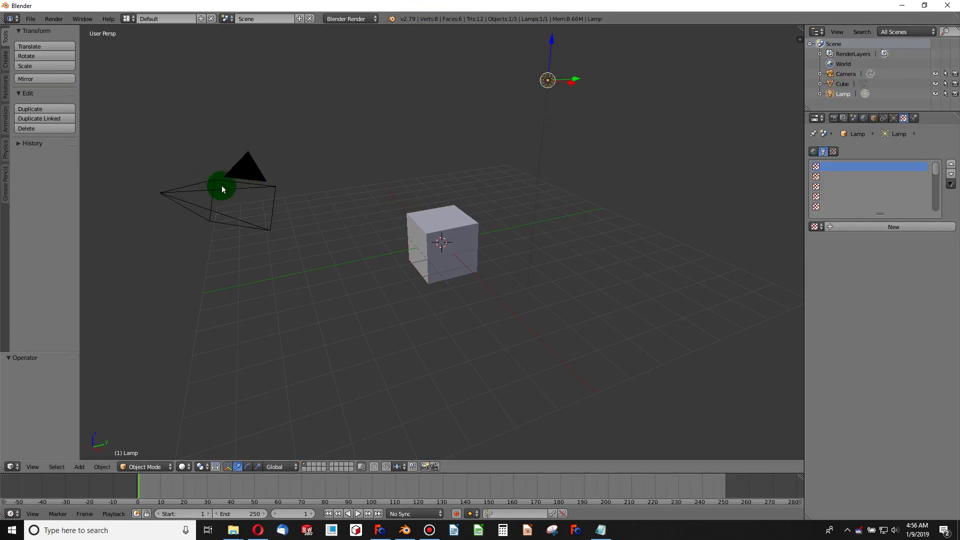
Step: Select the cube and camera in the viewport, then place the 3D cursor right of the cube
right_click(435, 220)
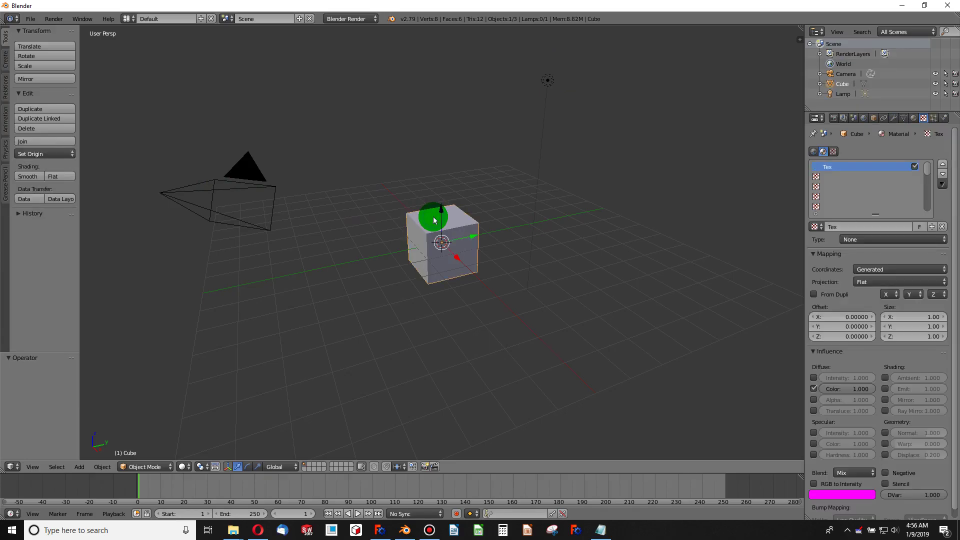
right_click(236, 189)
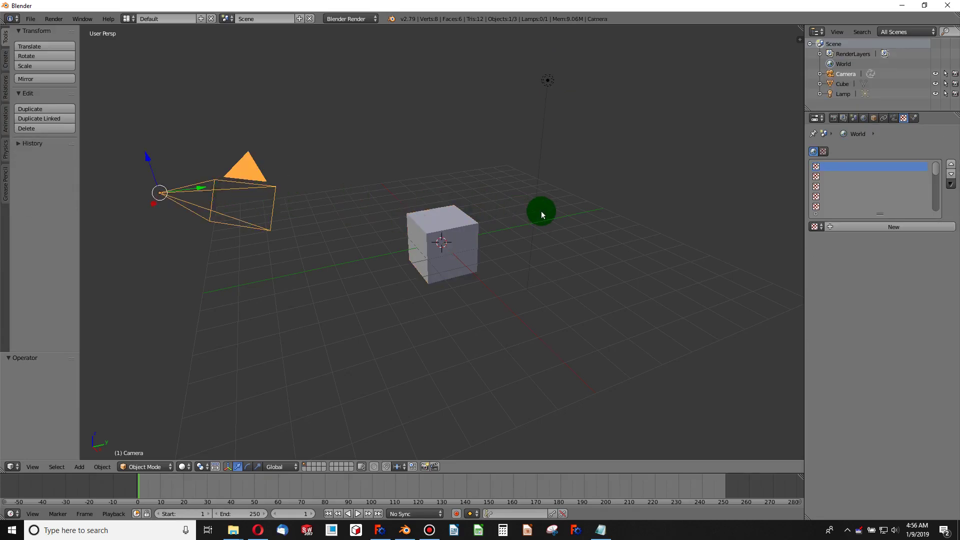
left_click(541, 211)
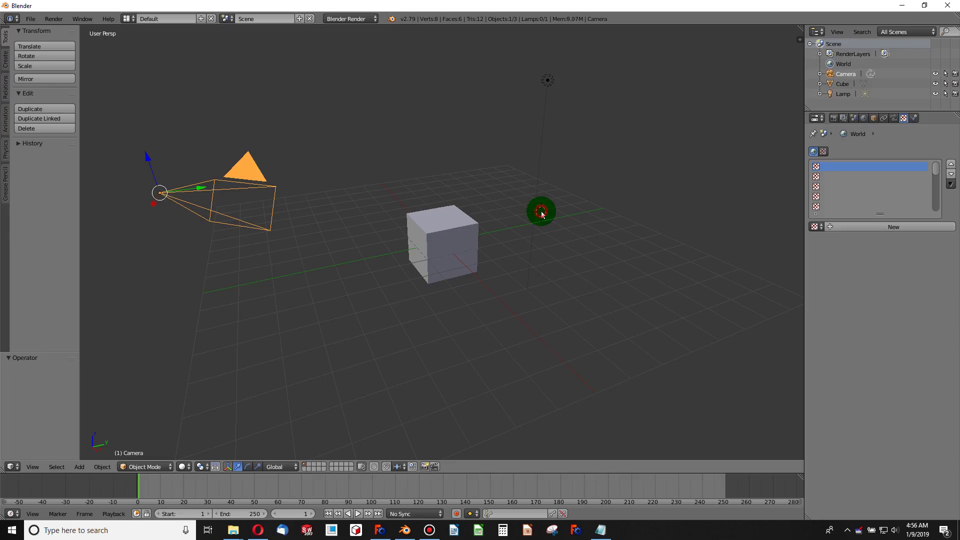
Step: Show the Render settings in the Properties editor and select the cube
left_click(834, 118)
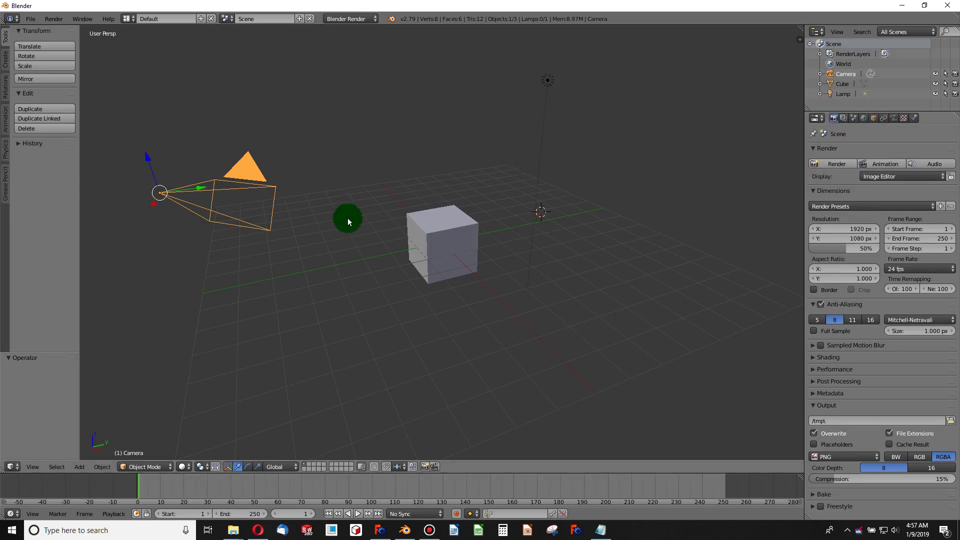
right_click(441, 229)
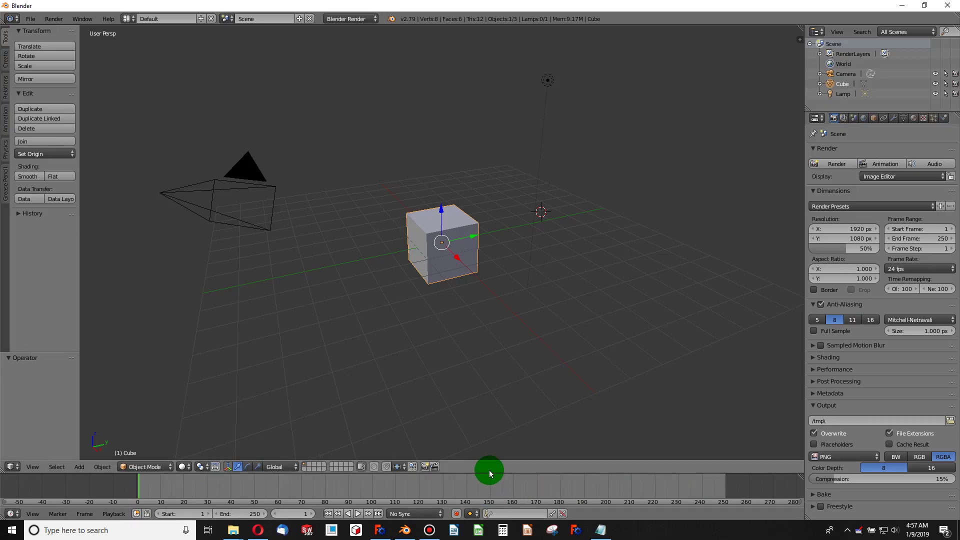
Step: Enlarge the bottom area and switch its editor type, finally settling on the Node Editor
left_click_drag(489, 474, 482, 421)
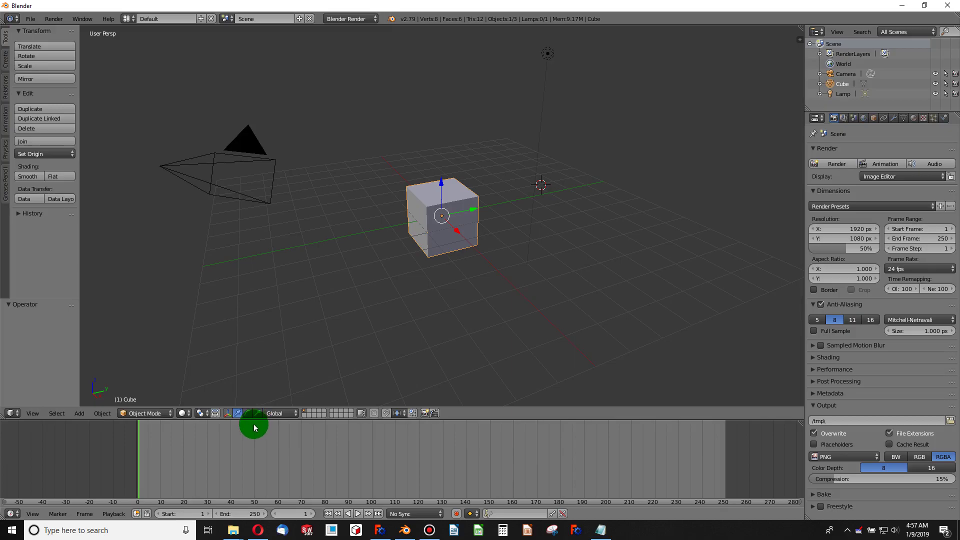
left_click(16, 515)
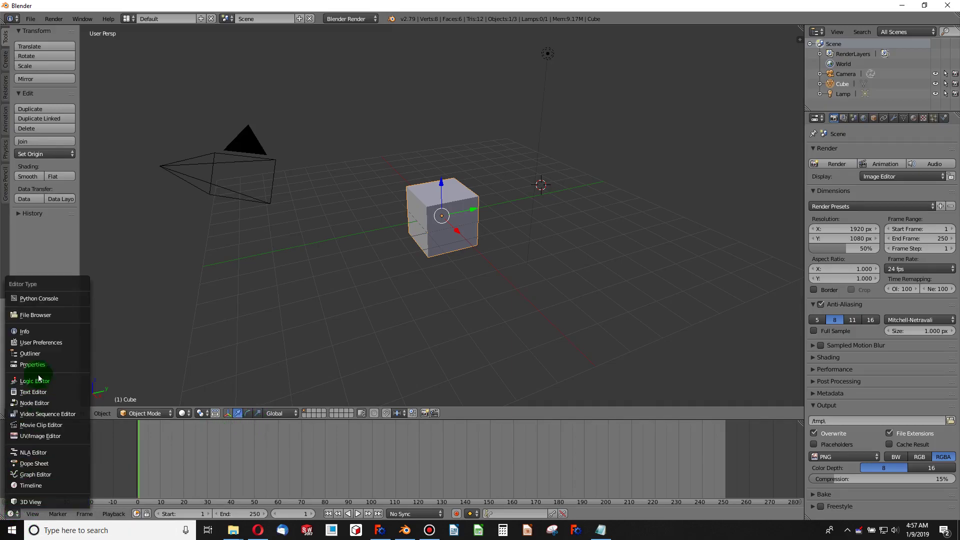
left_click(30, 403)
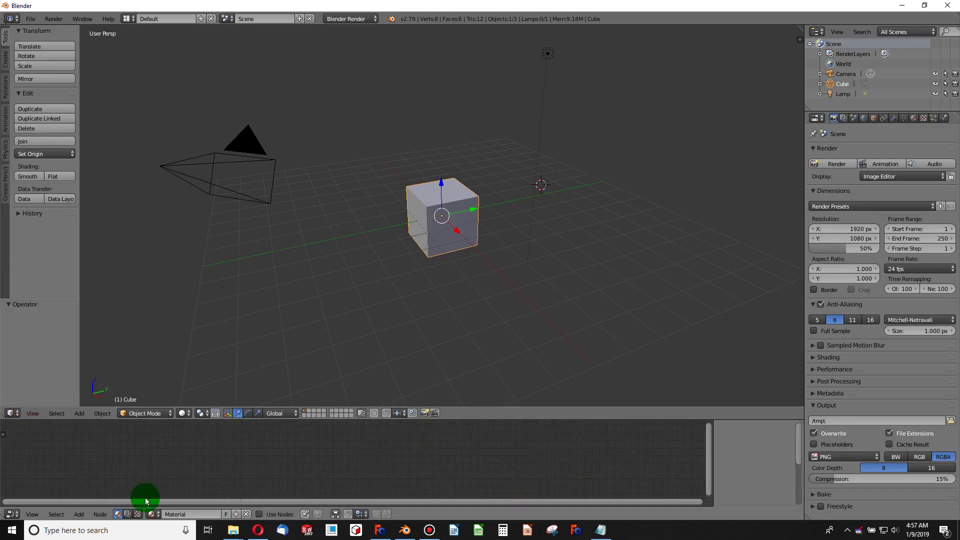
left_click(11, 513)
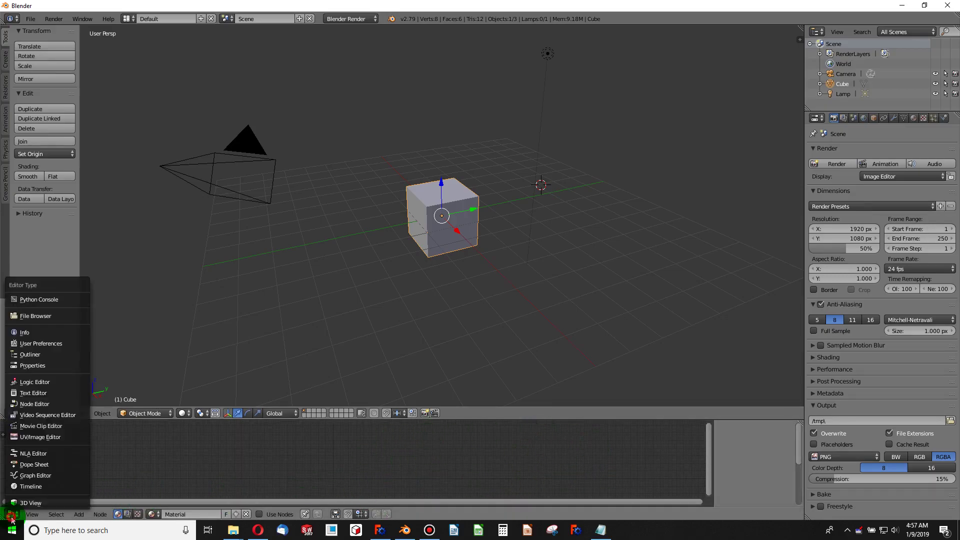
left_click(41, 437)
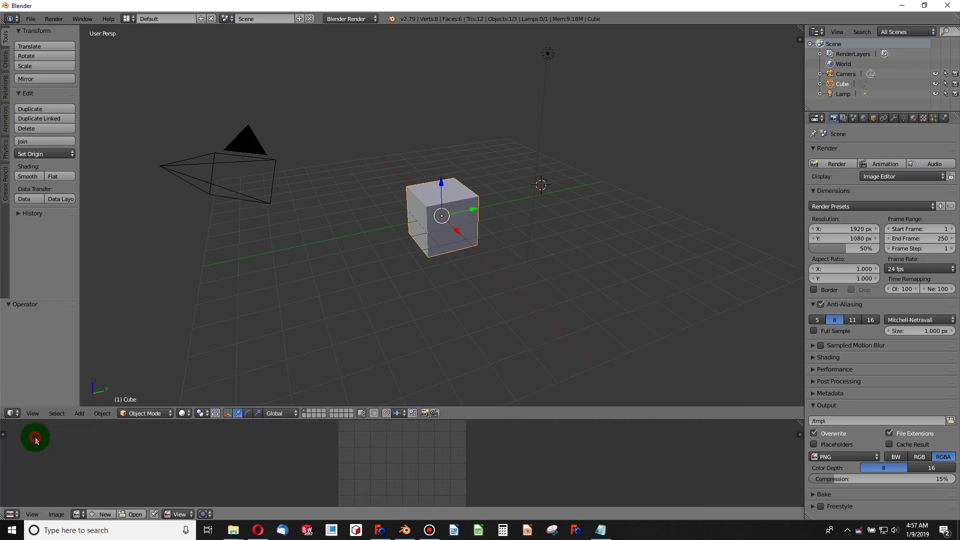
left_click(9, 514)
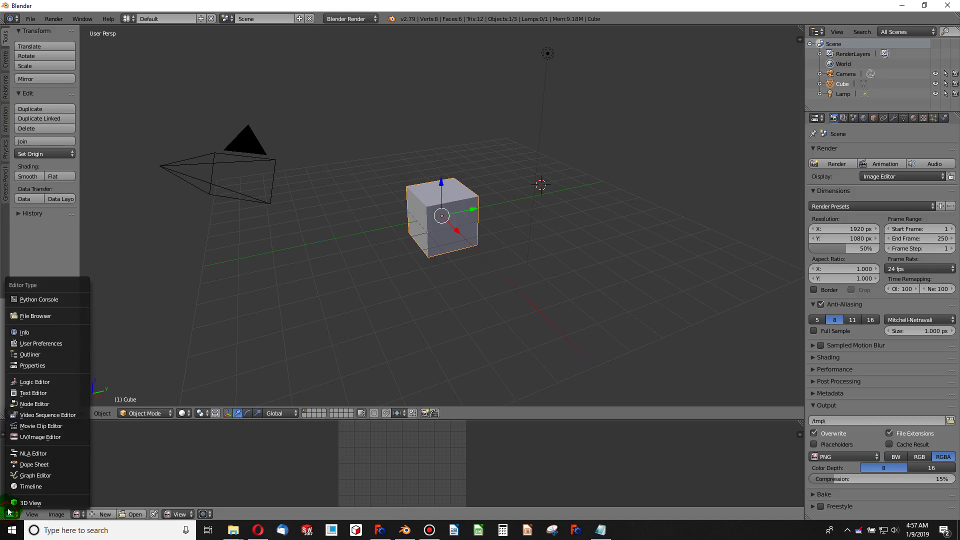
left_click(28, 404)
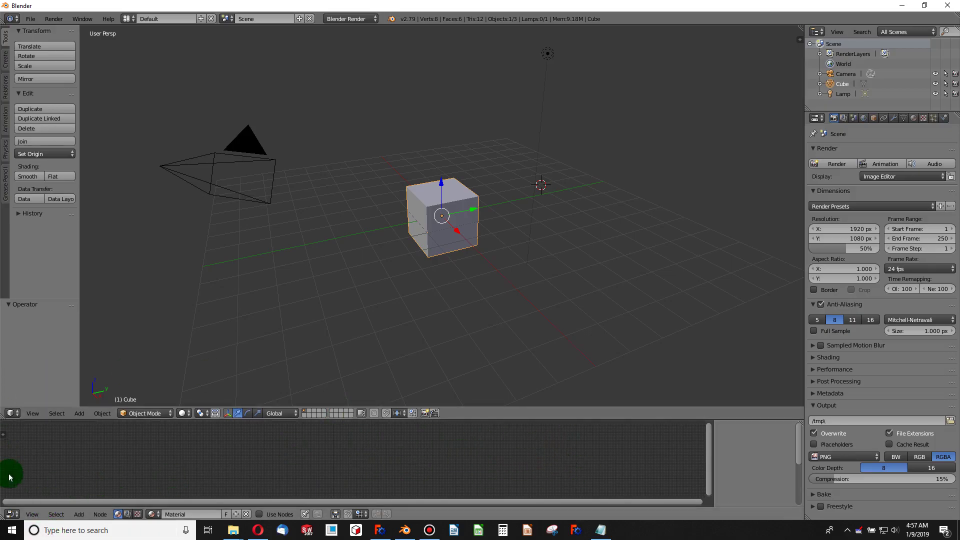
left_click(11, 514)
left_click(12, 514)
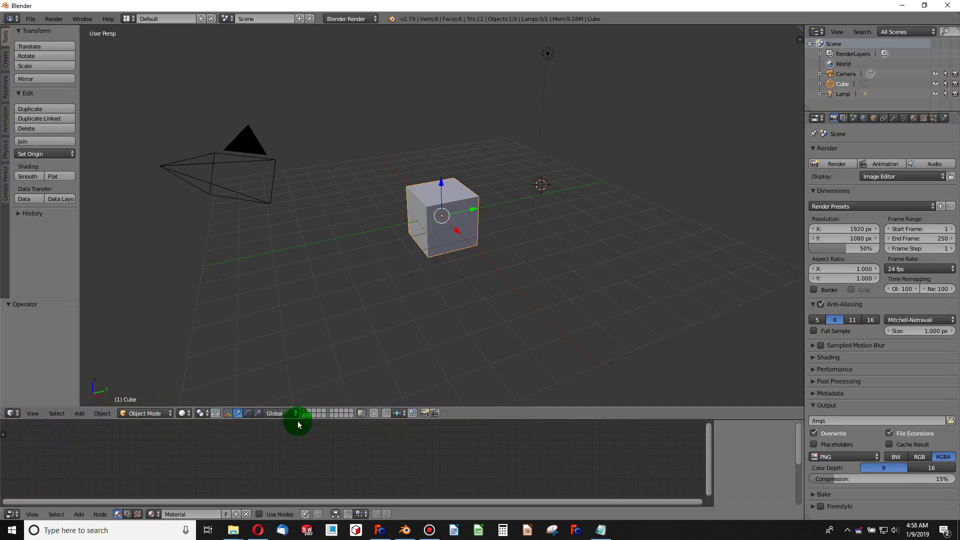
left_click(183, 413)
left_click(188, 347)
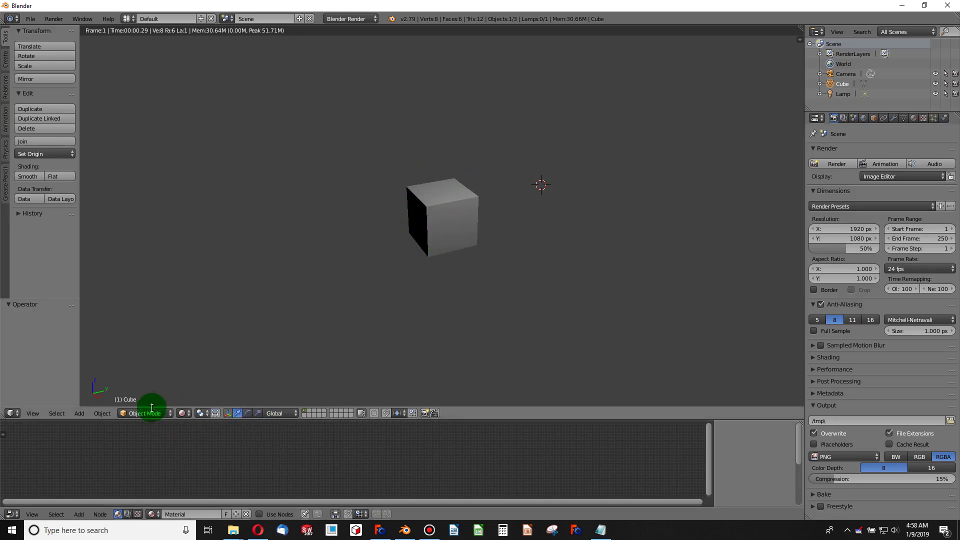
left_click(184, 413)
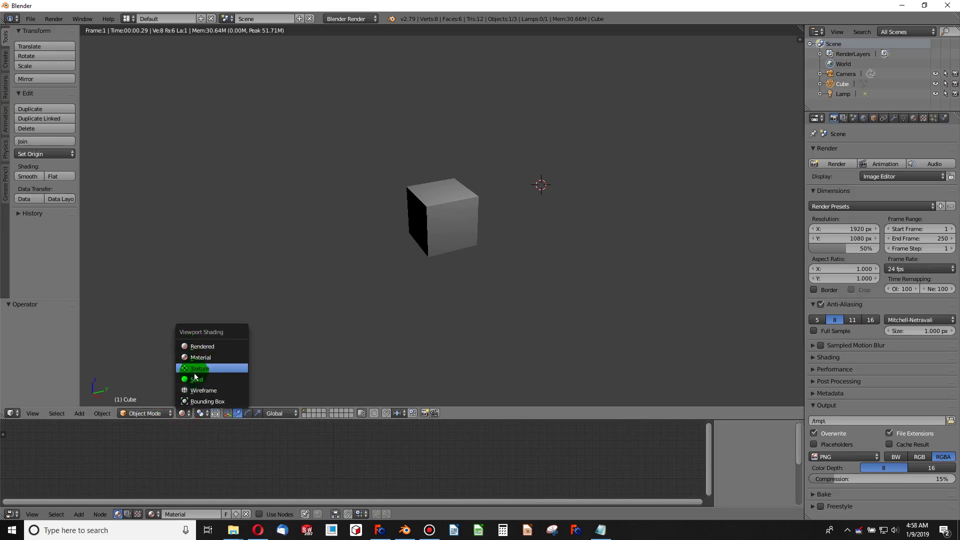
left_click(206, 378)
middle_click_drag(448, 230, 453, 240)
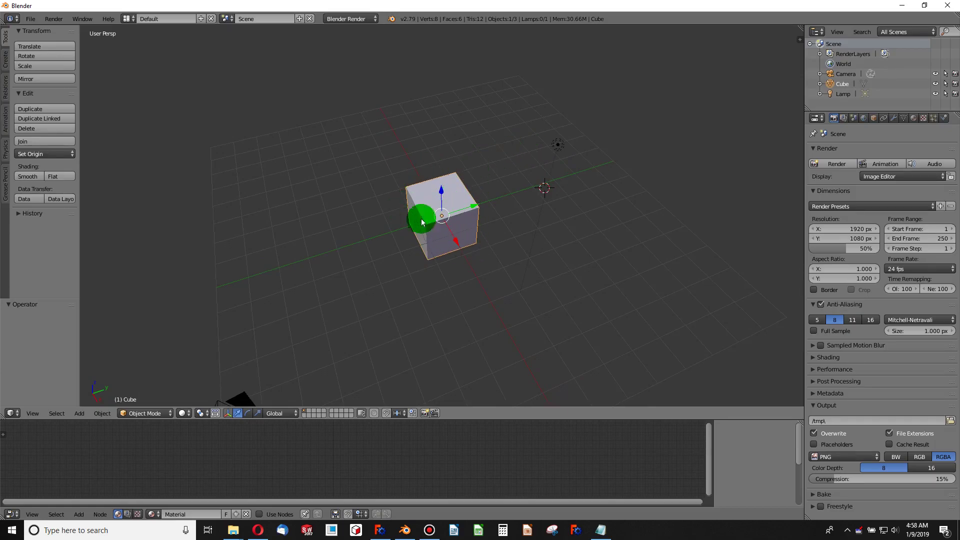
mouse_move(431, 253)
middle_mouse_down()
mouse_move(424, 215)
mouse_move(463, 220)
mouse_move(422, 234)
mouse_move(440, 235)
mouse_move(428, 217)
mouse_move(426, 235)
middle_mouse_up()
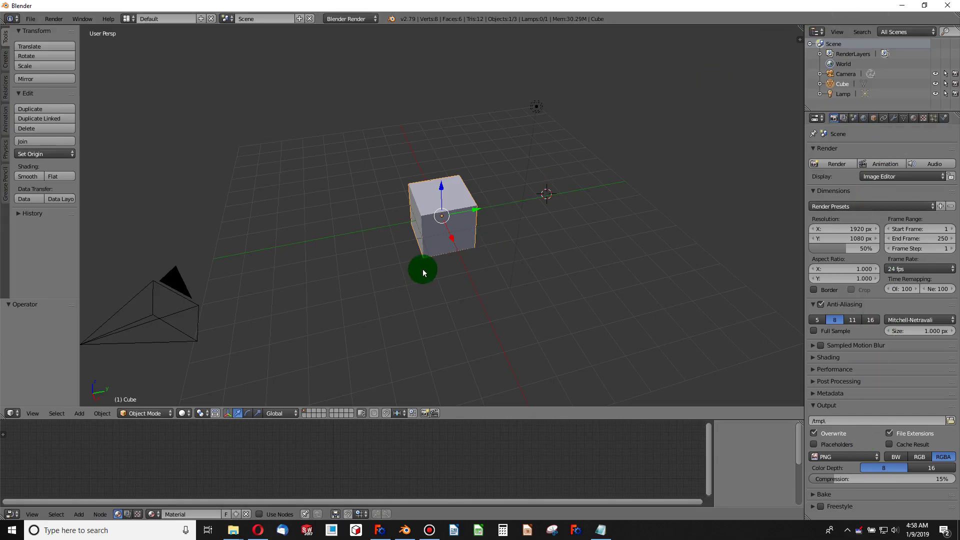
mouse_move(422, 270)
middle_mouse_down()
mouse_move(433, 270)
mouse_move(429, 258)
middle_mouse_up()
left_click(540, 285)
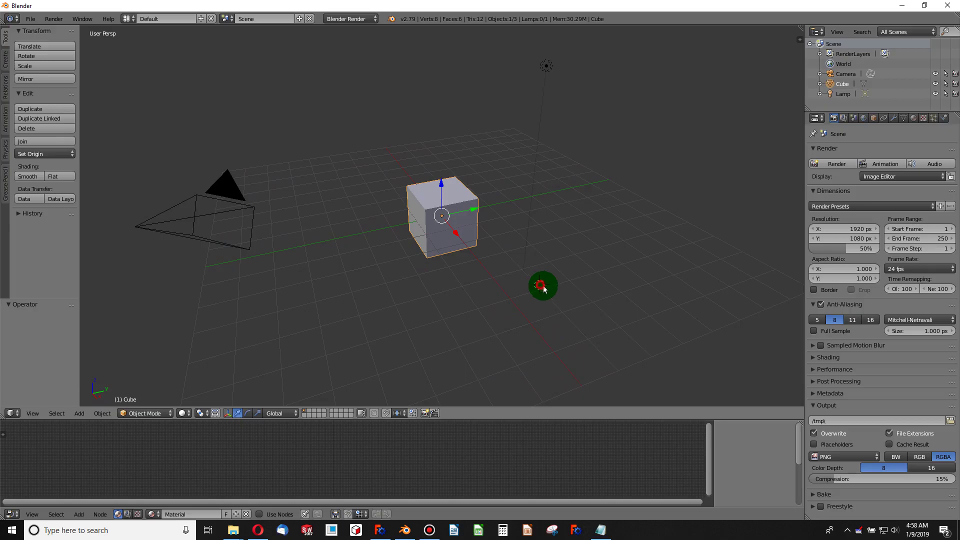
Step: Delete the Cube from its Outliner context menu, then undo the deletion
right_click(835, 87)
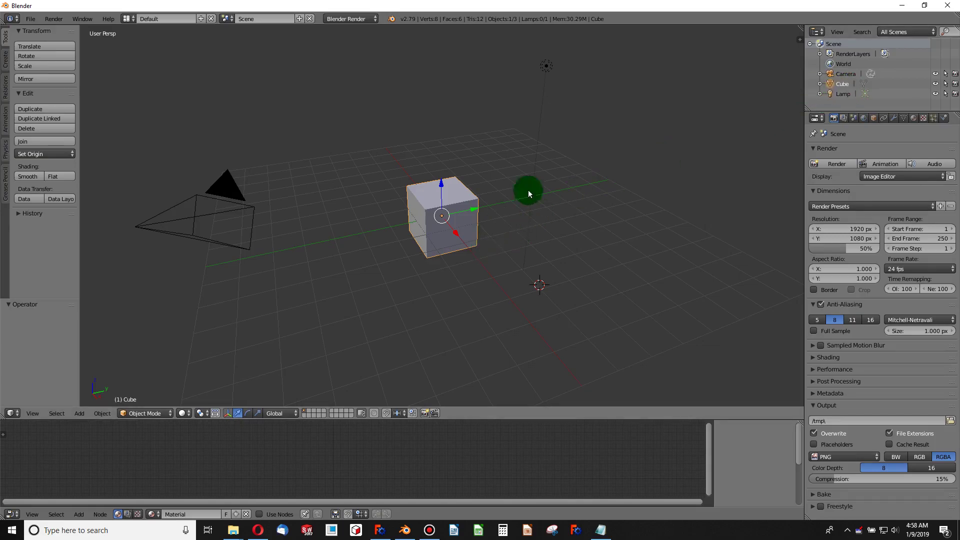
right_click(846, 87)
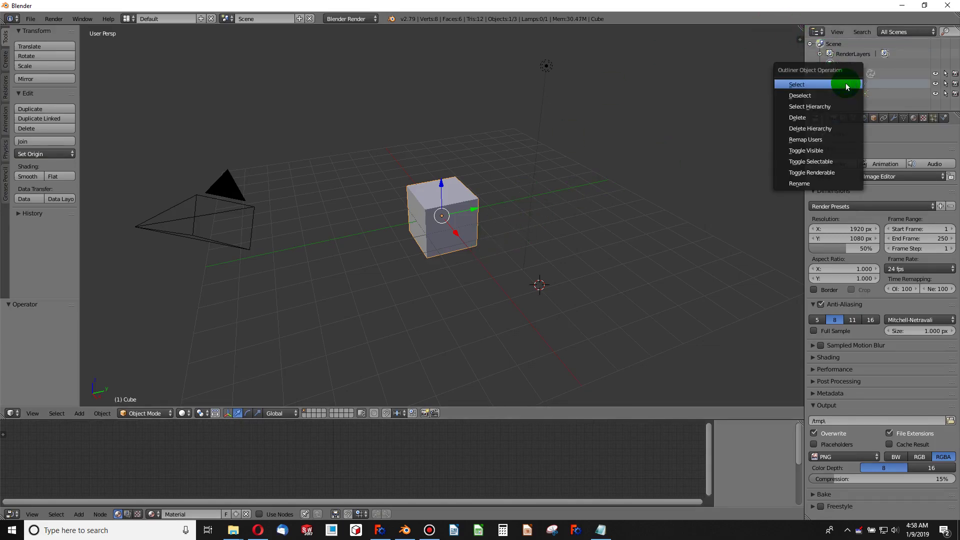
left_click(819, 121)
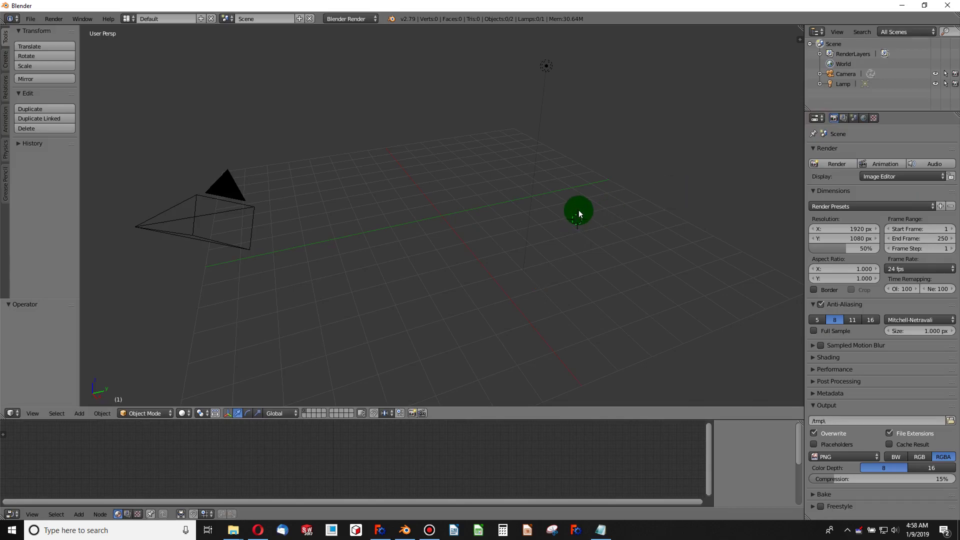
key("ctrl+z")
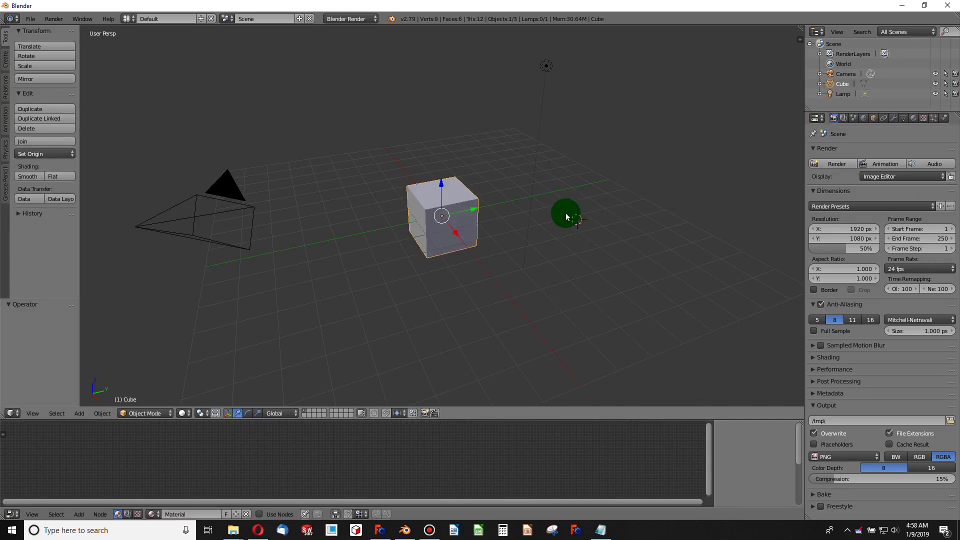
Step: Delete the cube with X and place the 3D cursor above the grid
key("x")
left_click(439, 190)
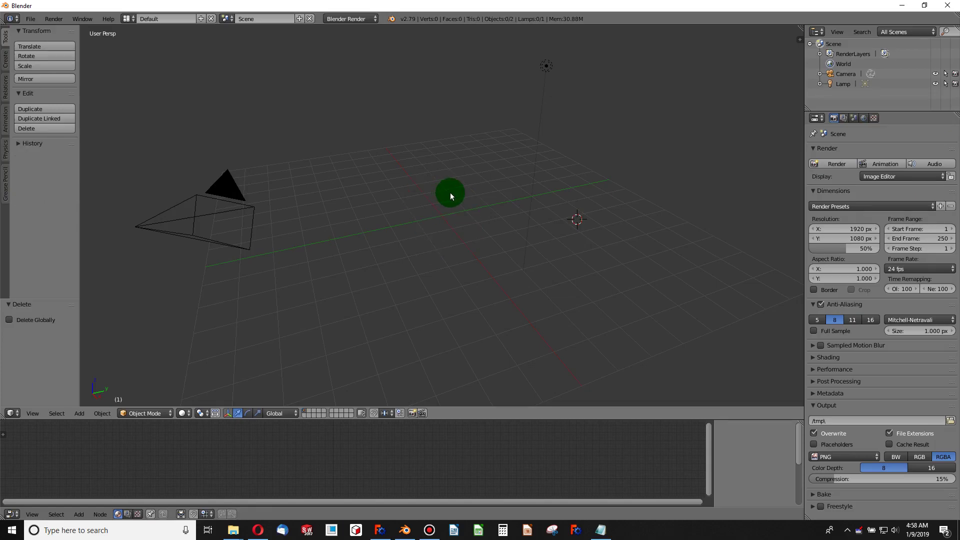
left_click(307, 124)
Step: Import Bottle.stl from the C: drive via File > Import > Stl
left_click(37, 20)
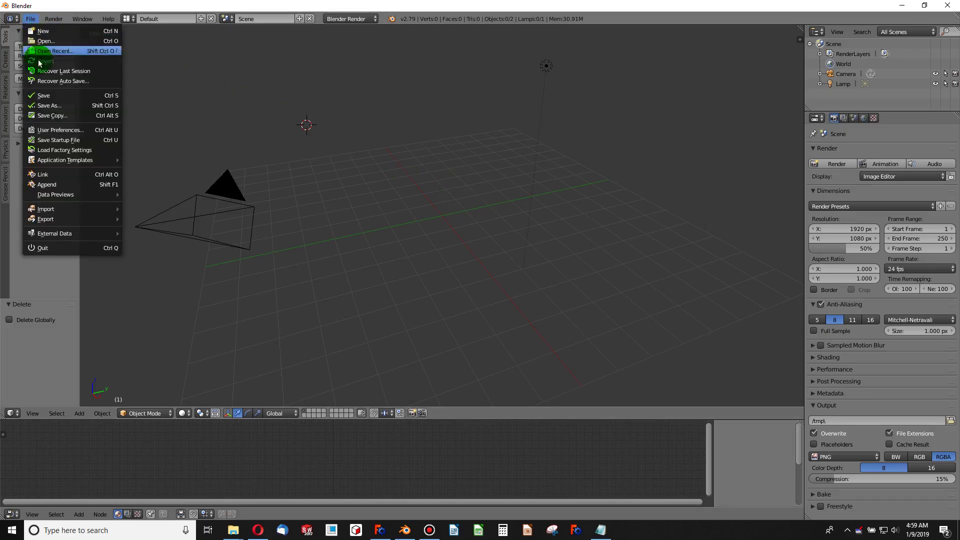
mouse_move(83, 209)
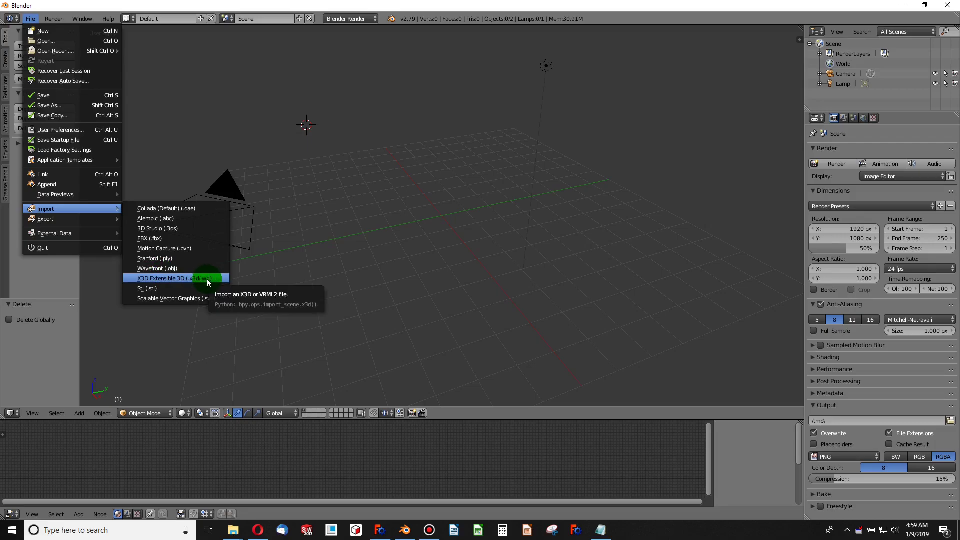
left_click(144, 288)
left_click(239, 45)
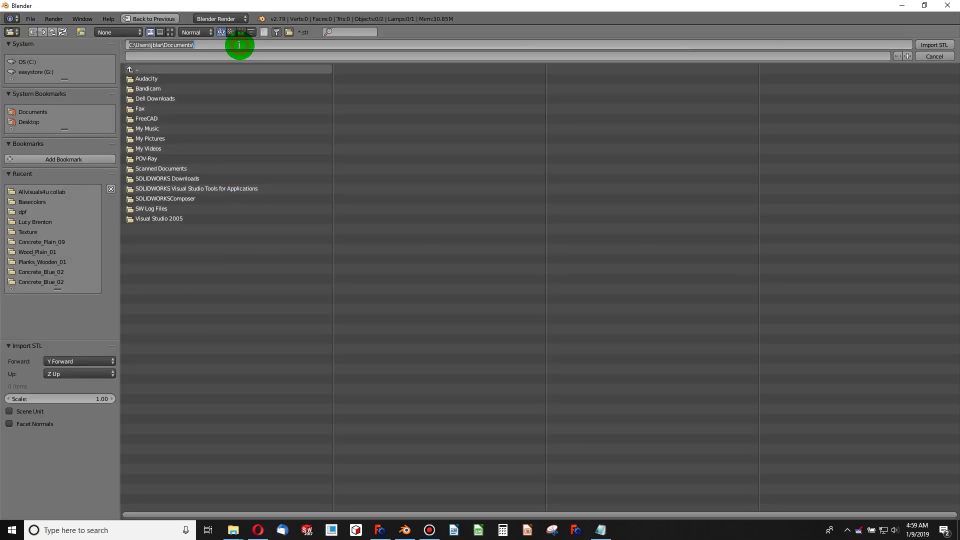
type("c:")
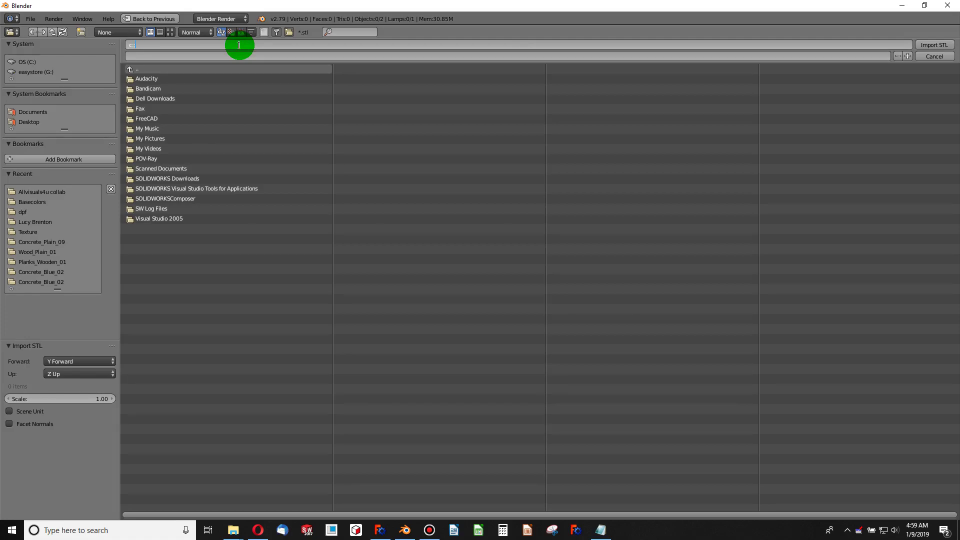
key("Return")
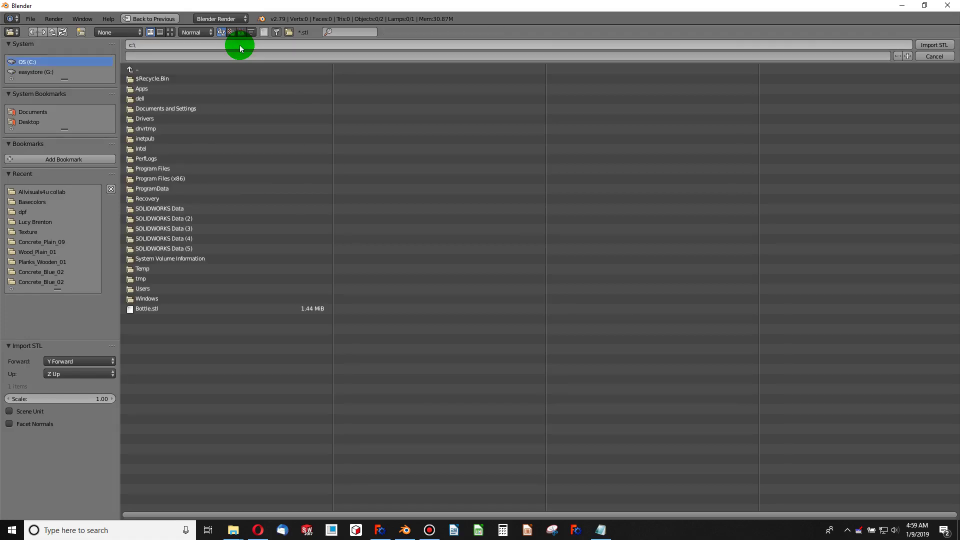
double_click(157, 313)
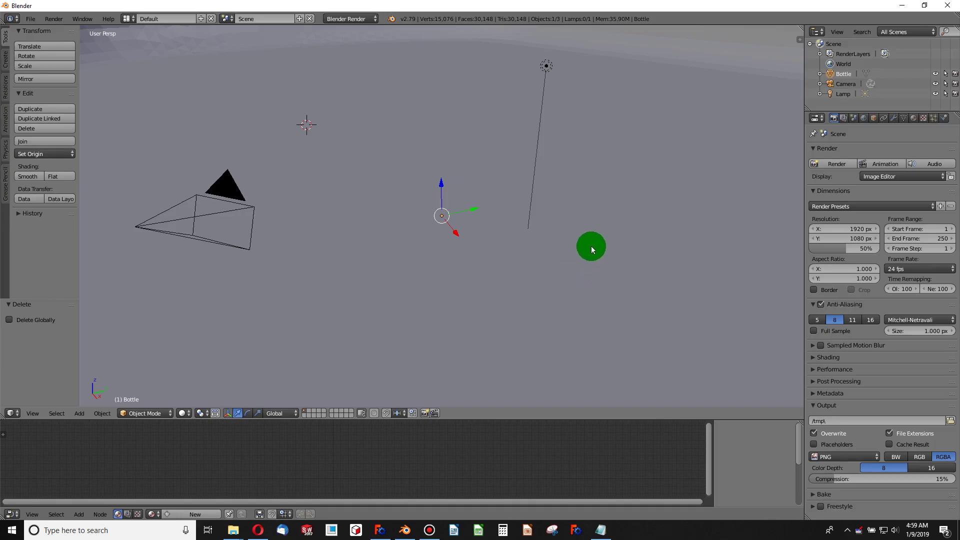
Step: Scale the bottle to about 0.028, then by 0.459, and set the 3D cursor beside it
scroll(611, 160, "down", 10)
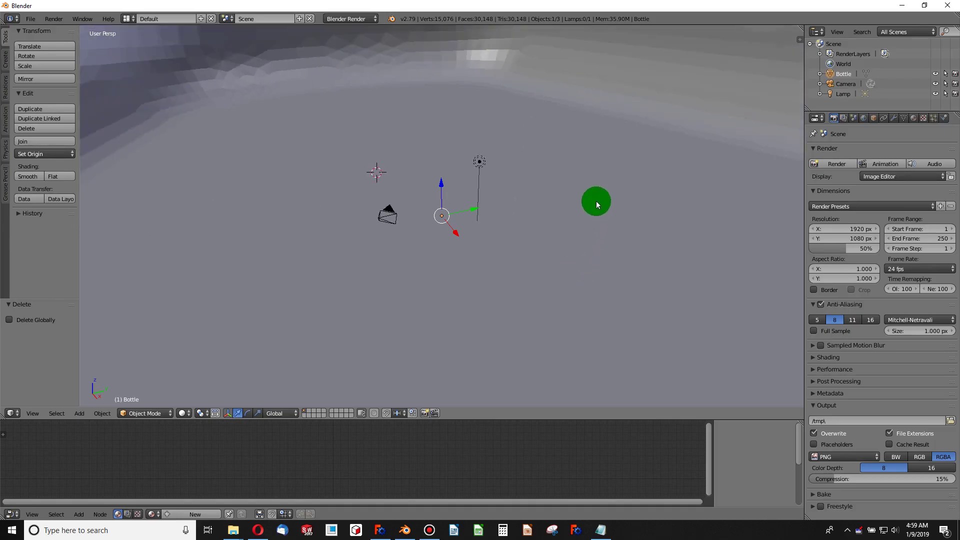
scroll(427, 201, "up", 10)
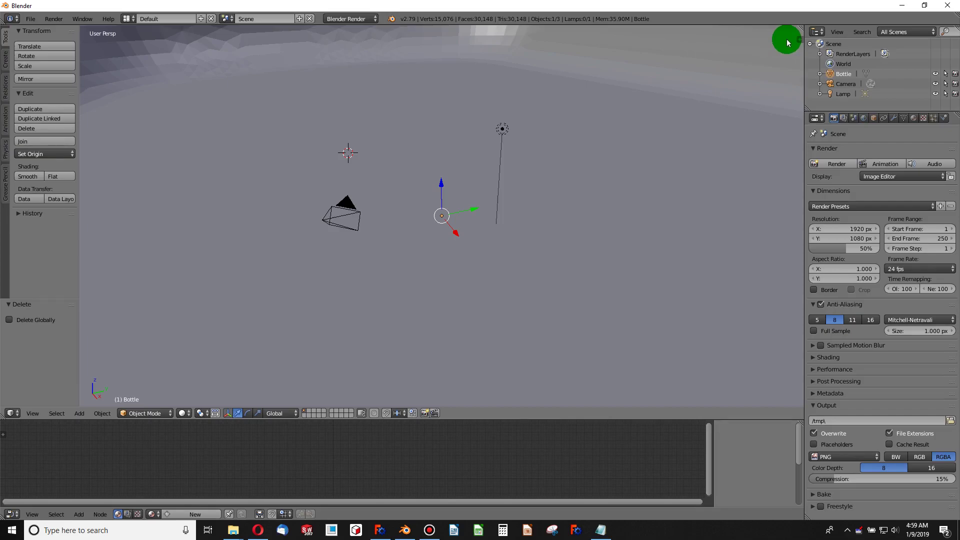
key("s")
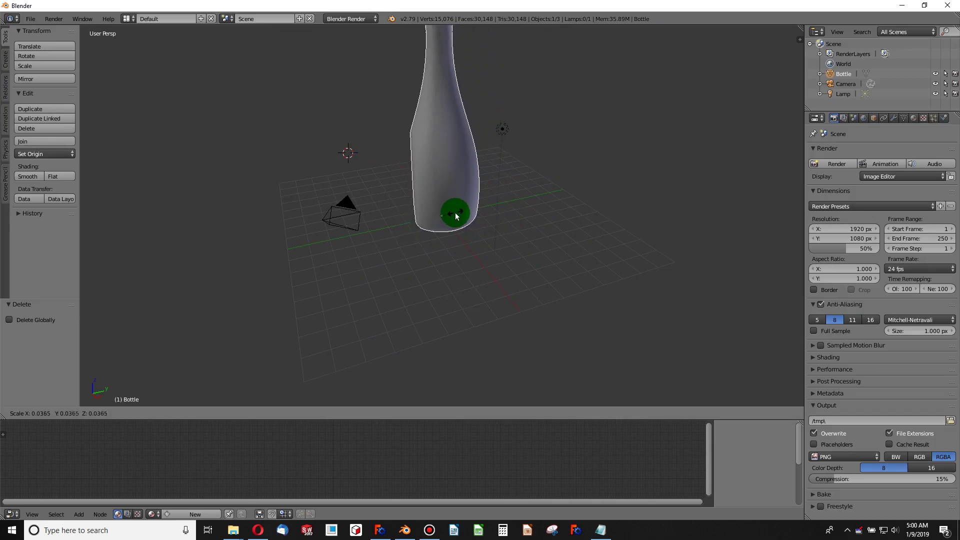
left_click(452, 214)
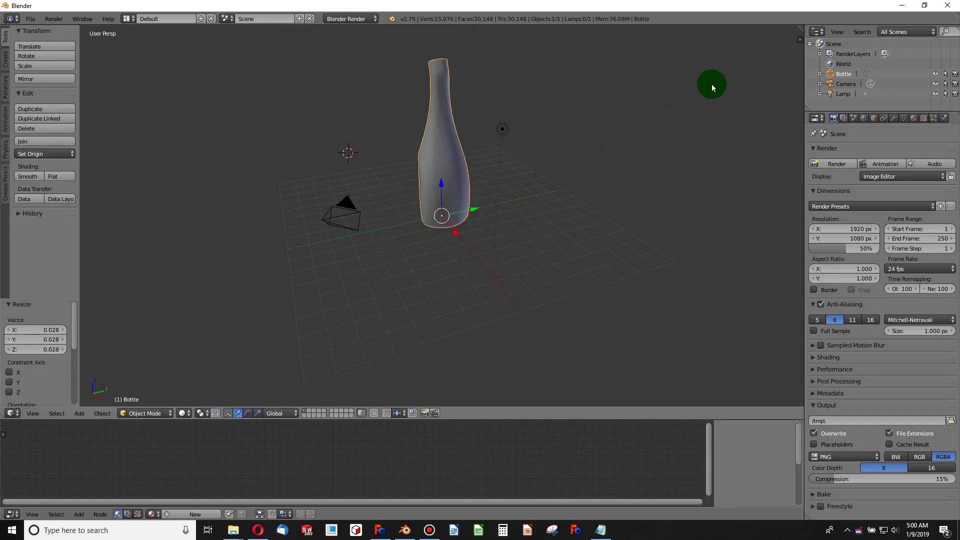
key("s")
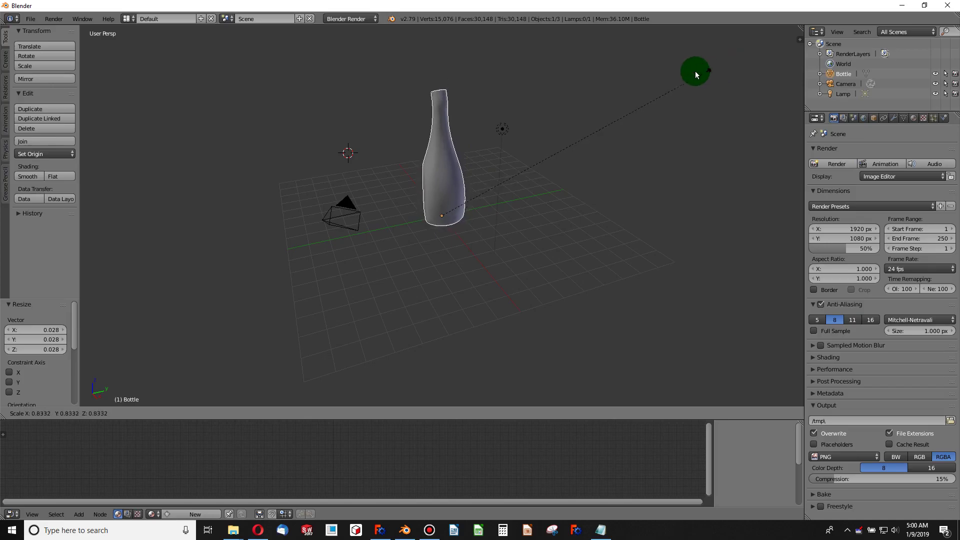
left_click(598, 160)
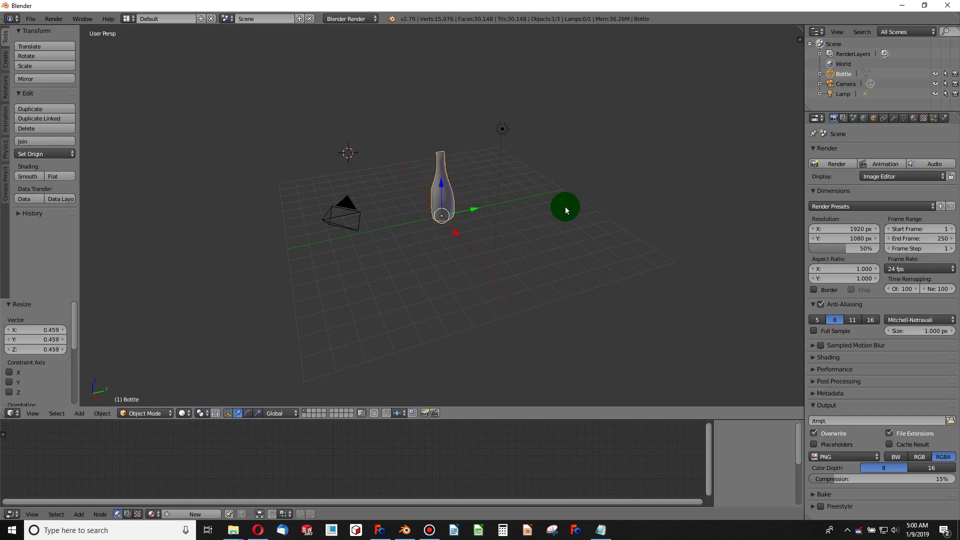
left_click(565, 207)
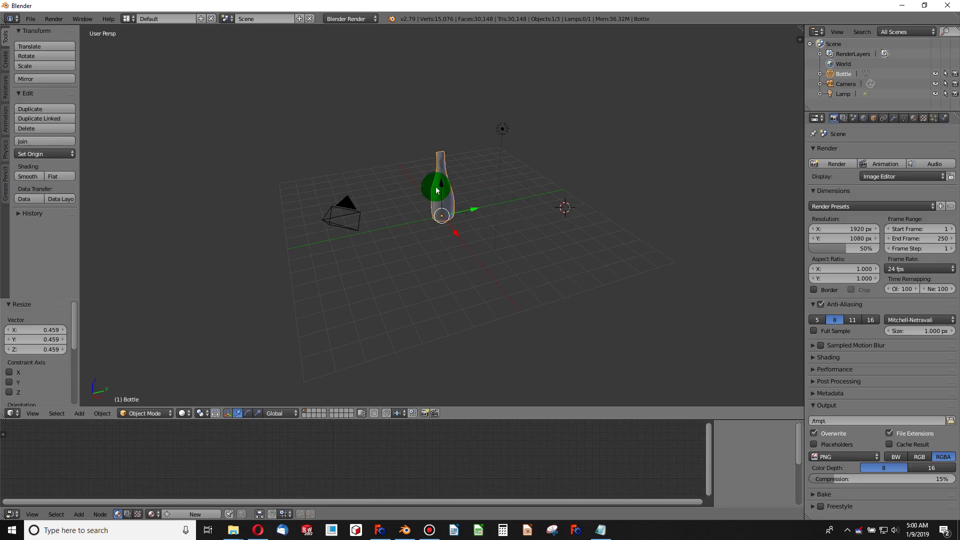
Step: Move the bottle -0.627 along X, then try a move along the vertical axis
left_click_drag(455, 231, 455, 170)
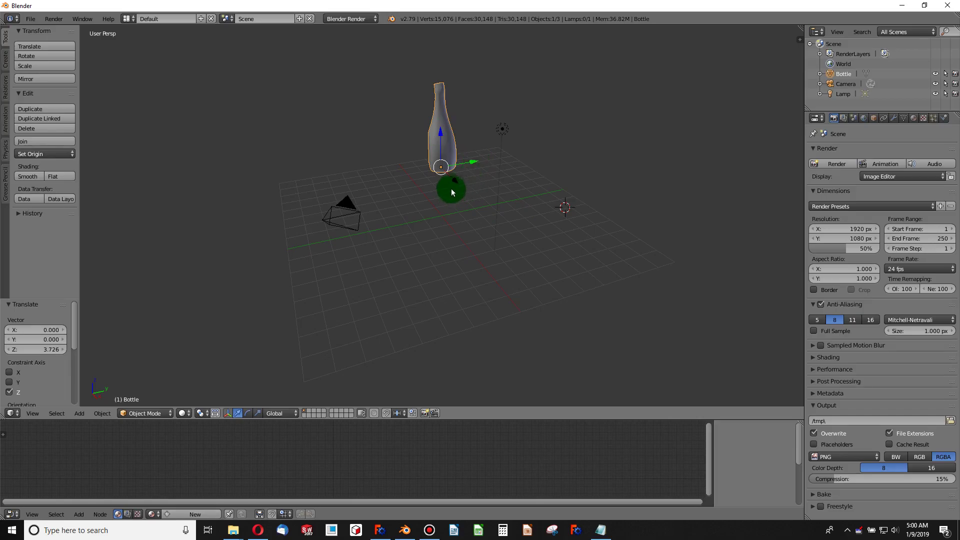
left_click_drag(441, 145, 455, 226)
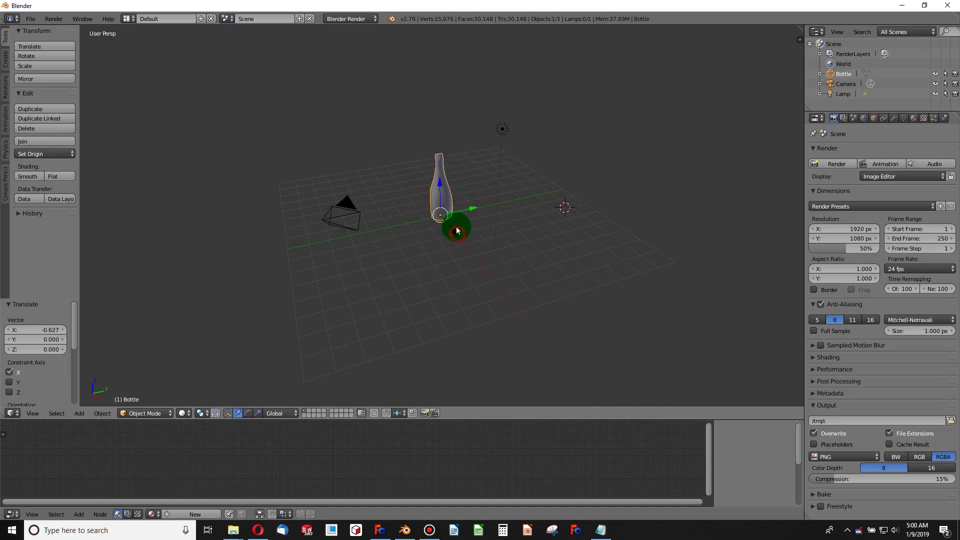